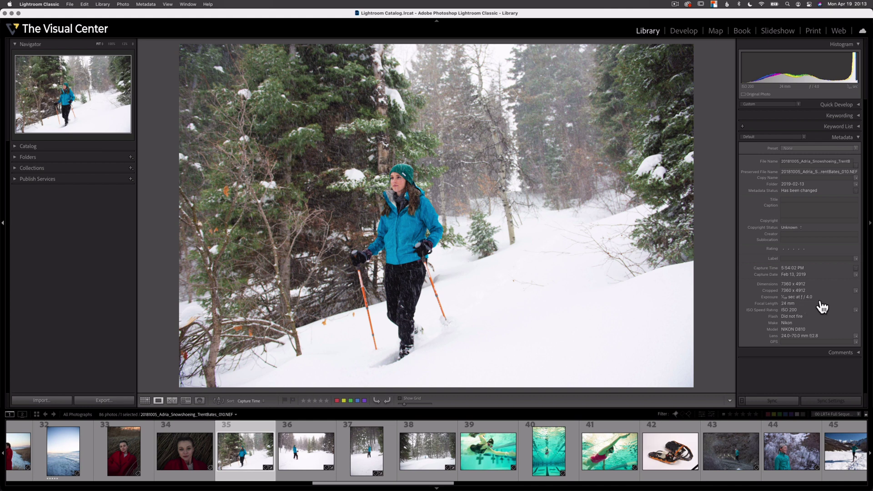
# Step: Check the snowshoeing JPEG's Get Info details on the Desktop, then open it in Preview
pyautogui.rightClick(350, 169)
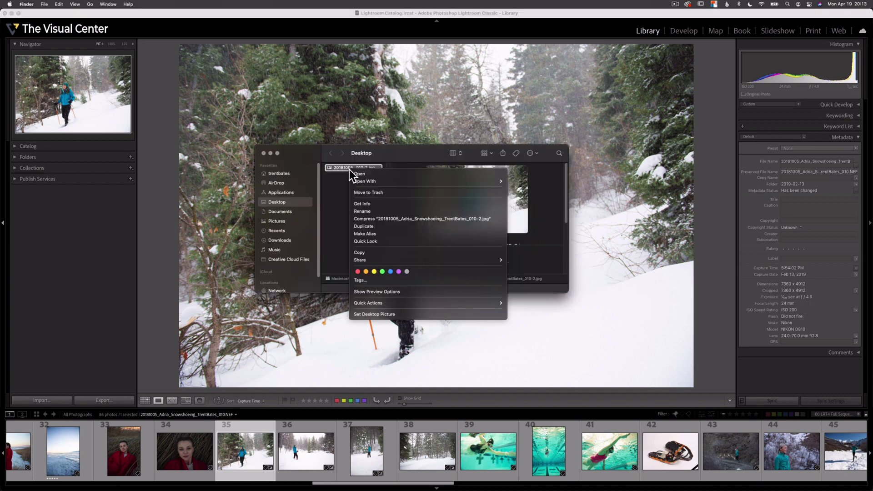
pyautogui.click(372, 206)
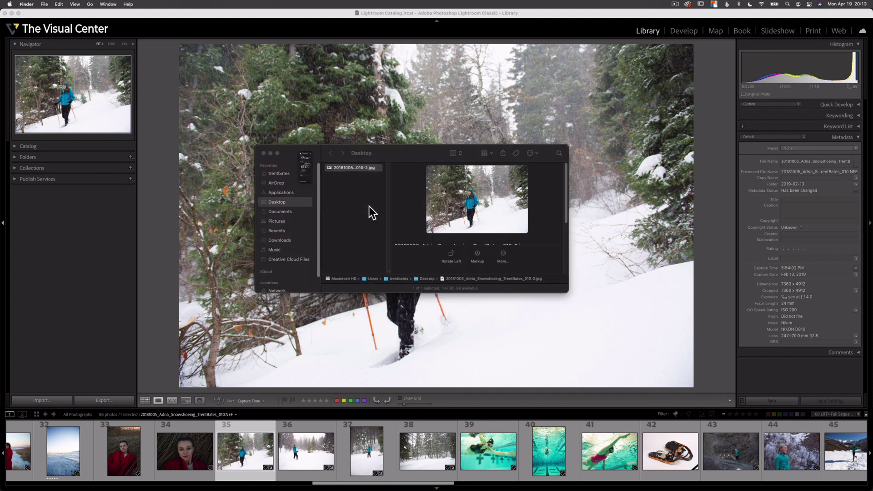
pyautogui.moveTo(54, 20); pyautogui.dragTo(214, 49)
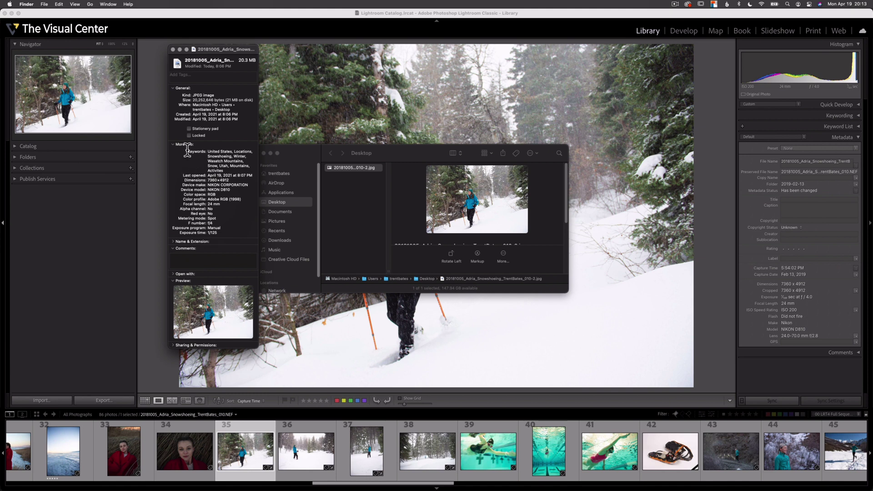
pyautogui.press('super+w')
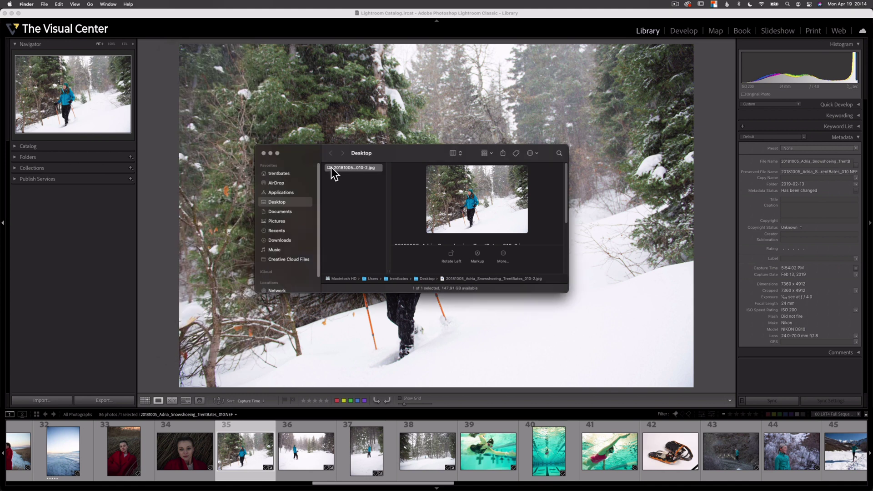
pyautogui.rightClick(331, 168)
pyautogui.click(340, 174)
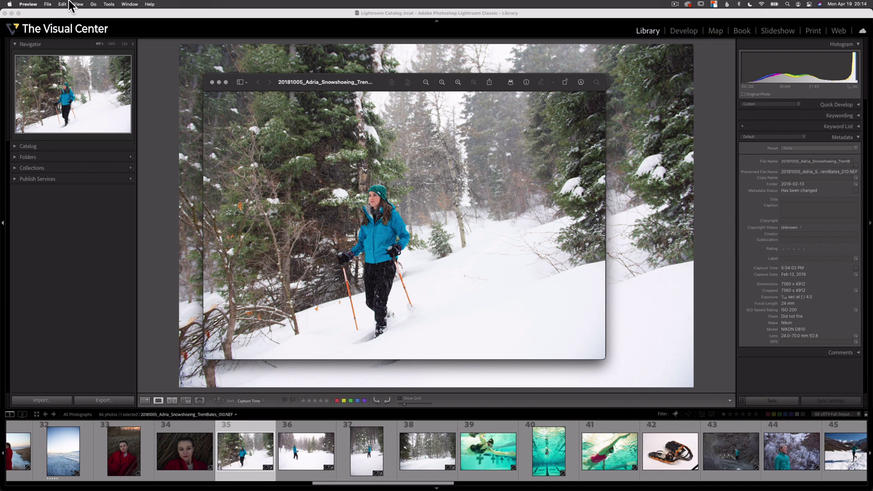
# Step: Show Preview's Inspector to review the photo's Exif camera details
pyautogui.click(108, 4)
pyautogui.click(119, 14)
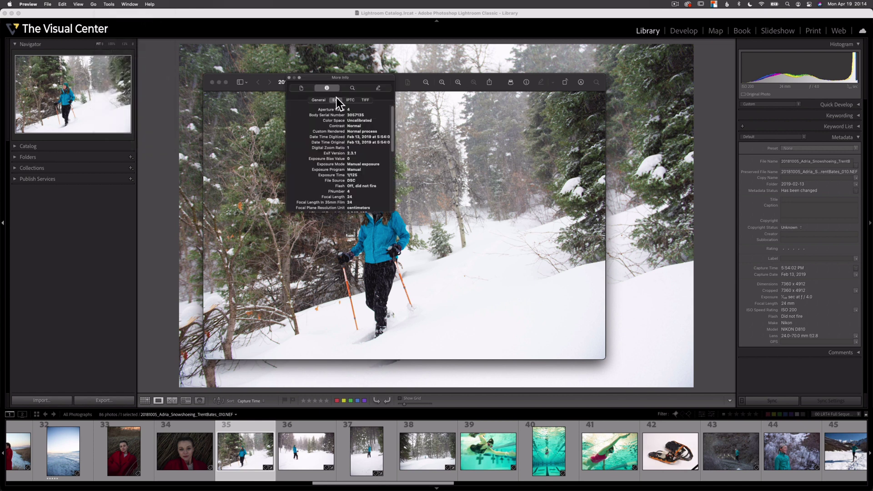
pyautogui.scroll(-8, 362, 141)
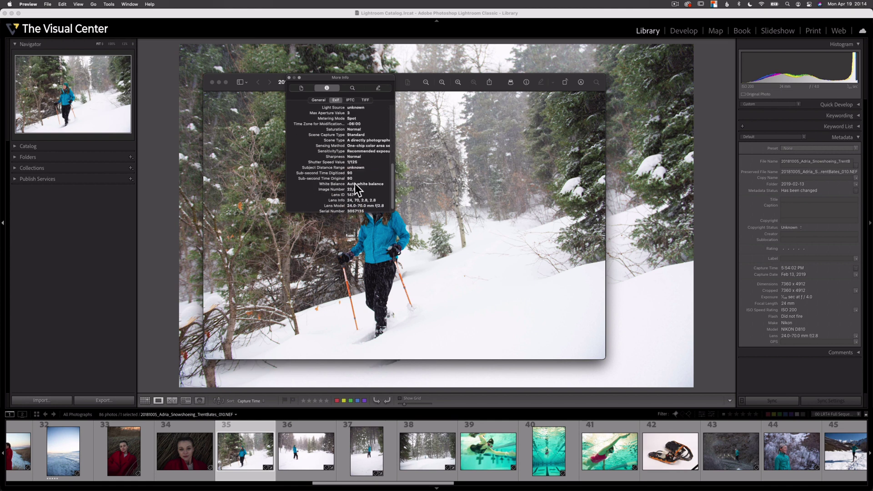
pyautogui.scroll(8, 386, 176)
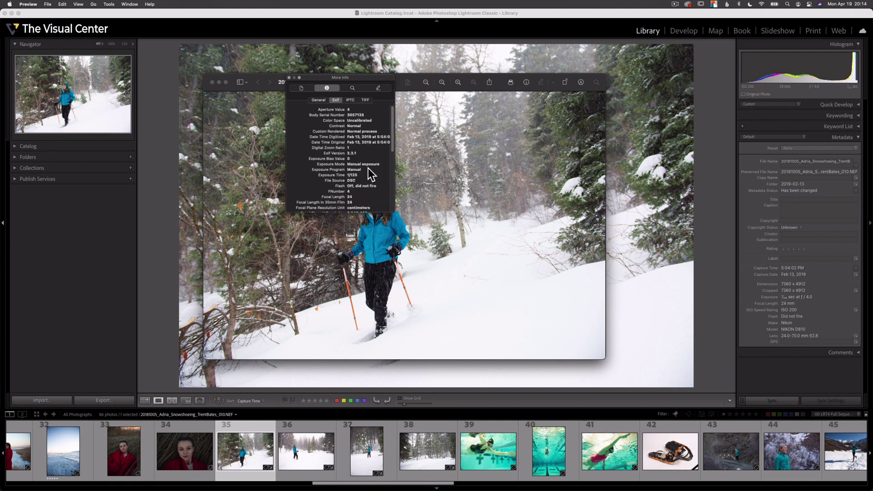
# Step: Quit Preview and look up the photo's File Info under Photoshop's File menu
pyautogui.press('super+q')
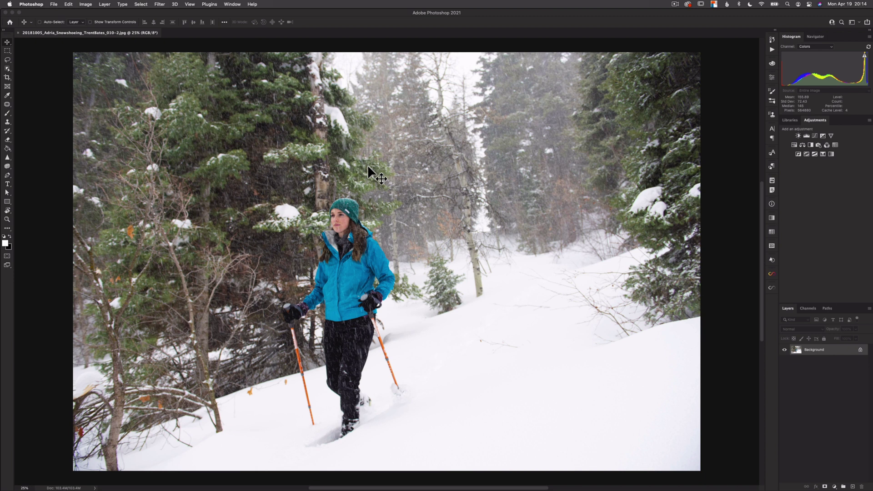
pyautogui.press('super+alt+shift+i')
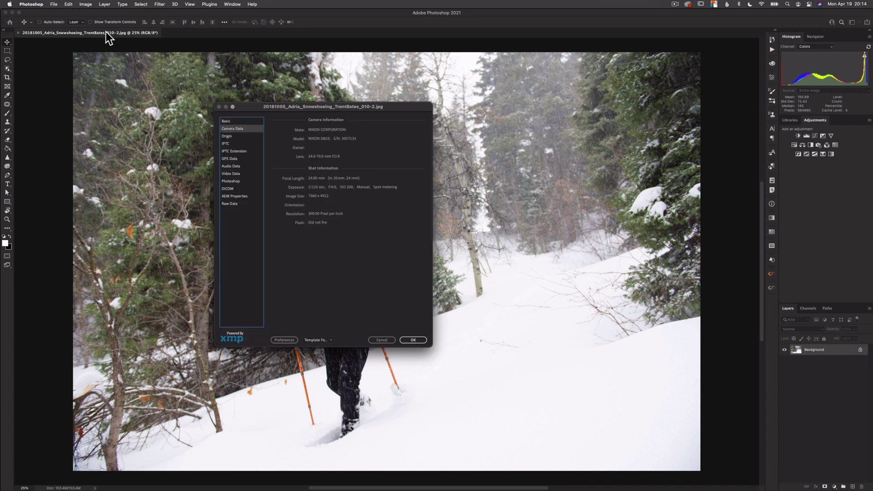
pyautogui.click(54, 5)
pyautogui.click(372, 279)
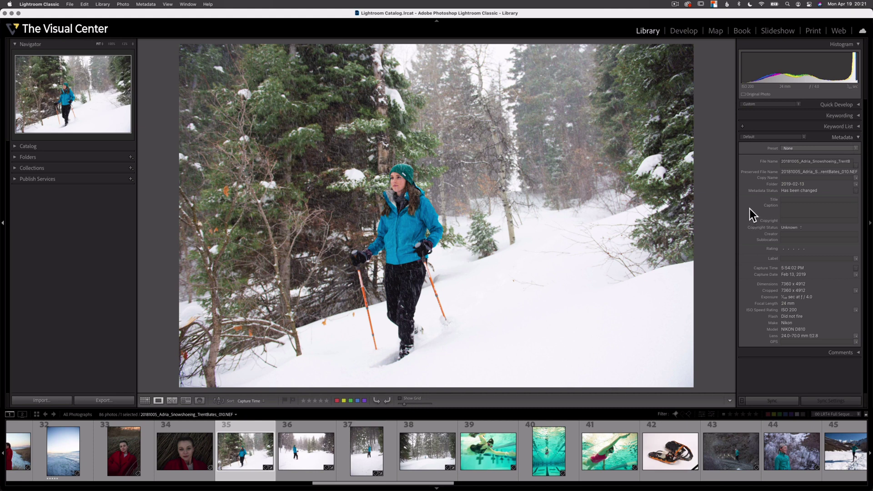
# Step: Enter a © copyright notice with the photographer's name in the Copyright field
pyautogui.click(789, 221)
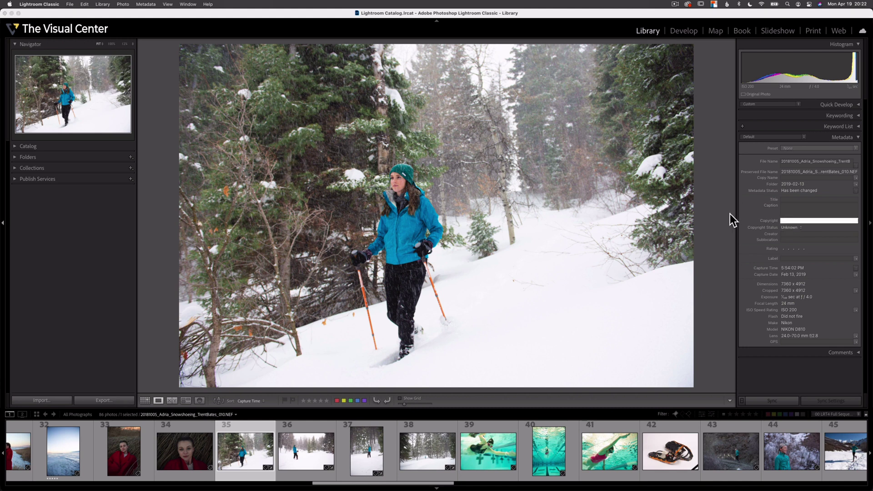
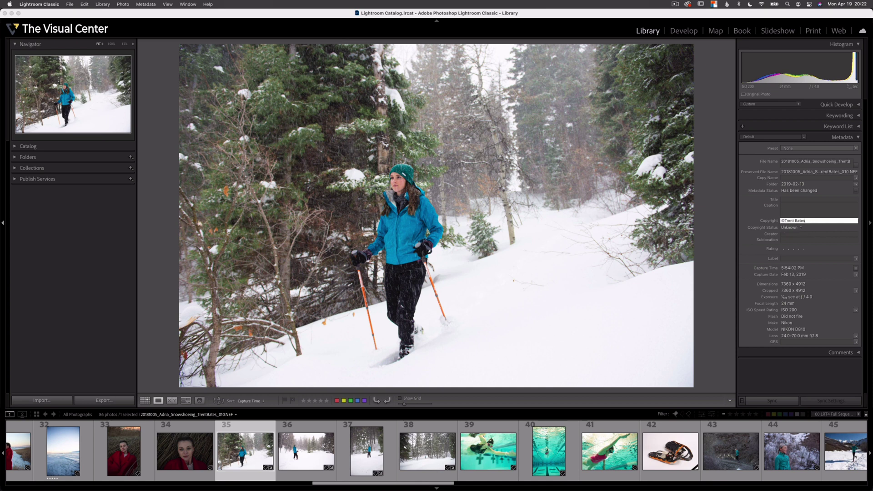
pyautogui.write('Bates')
# Step: Set the photo's Copyright Status to Copyrighted
pyautogui.click(794, 227)
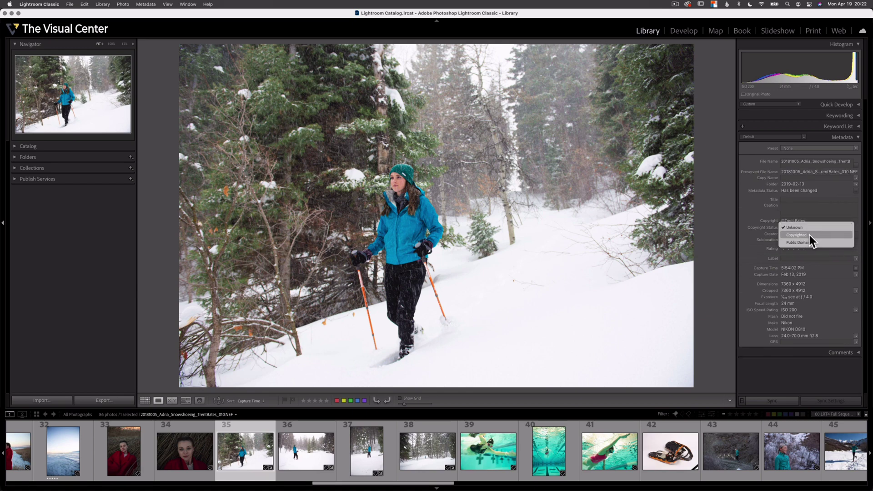
pyautogui.click(809, 235)
pyautogui.click(805, 228)
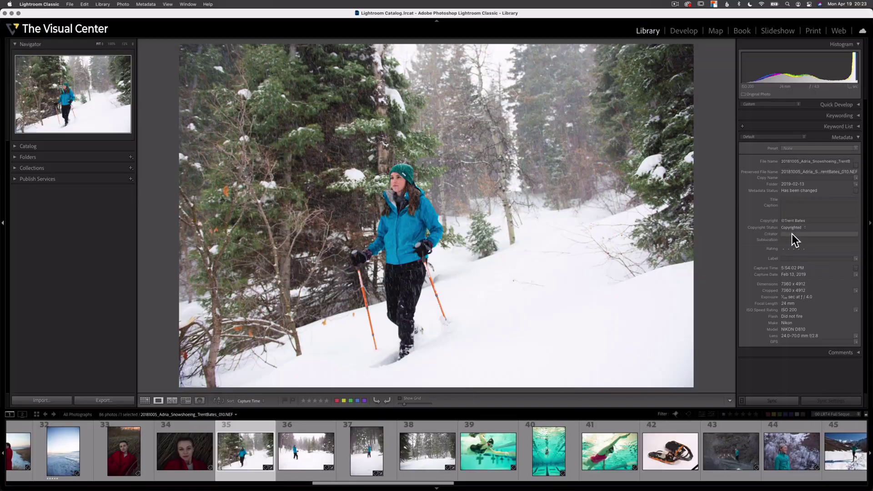
pyautogui.click(792, 234)
# Step: Enter the photographer's name as Creator, 'Photographer' as Title, and paste his website URL as Caption
pyautogui.click(790, 199)
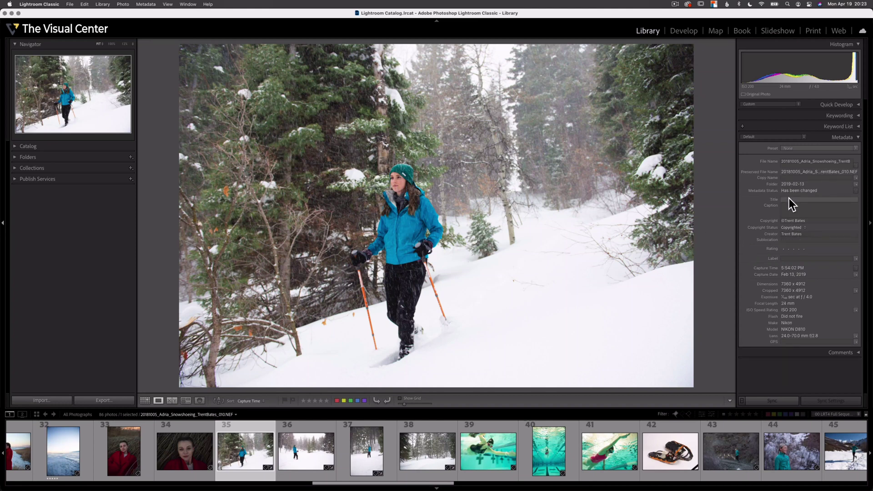
pyautogui.write('Photographer')
pyautogui.press('BackSpace')
pyautogui.press('BackSpace')
pyautogui.press('BackSpace')
pyautogui.press('BackSpace')
pyautogui.press('BackSpace')
pyautogui.press('BackSpace')
pyautogui.write('rapher')
pyautogui.click(818, 212)
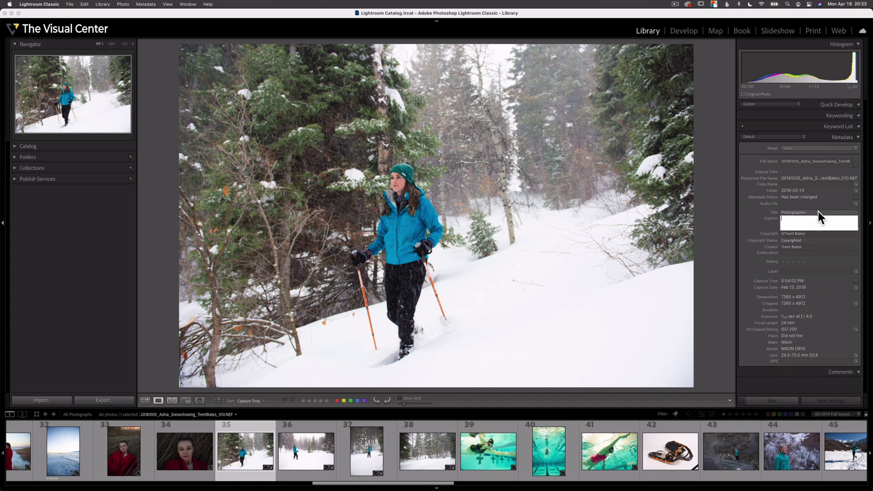
pyautogui.write('https://trentbatesphoto.com')
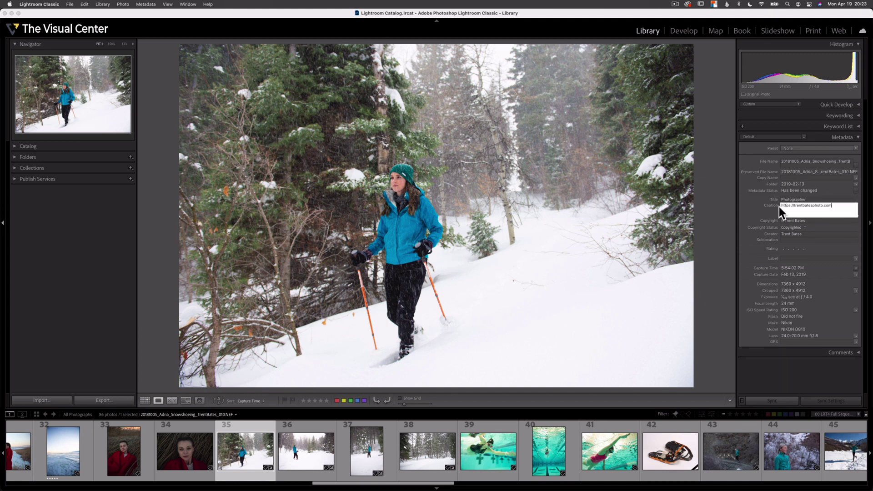
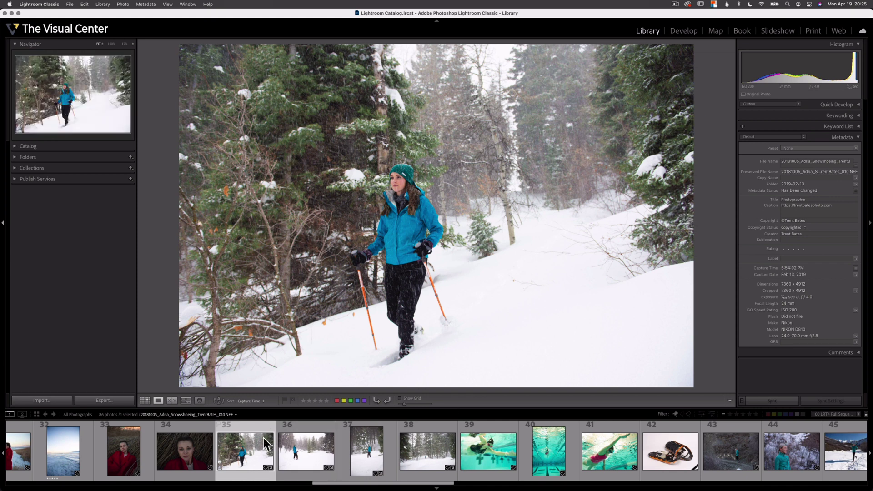
# Step: Open Synchronize Metadata for the two selected snowshoeing photos, with the copyright fields marked
pyautogui.click(776, 400)
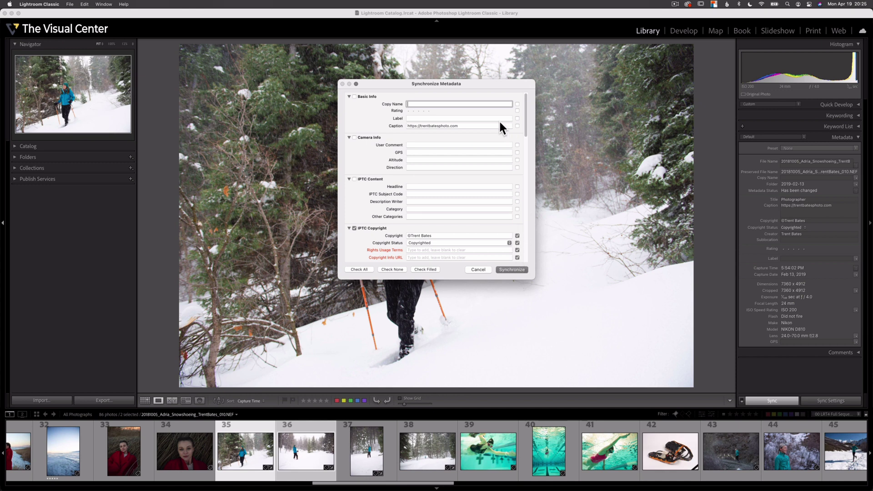
# Step: Add Caption to the synced fields and synchronize the copyright, creator and caption metadata to photo 36
pyautogui.click(517, 126)
pyautogui.scroll(-2, 505, 214)
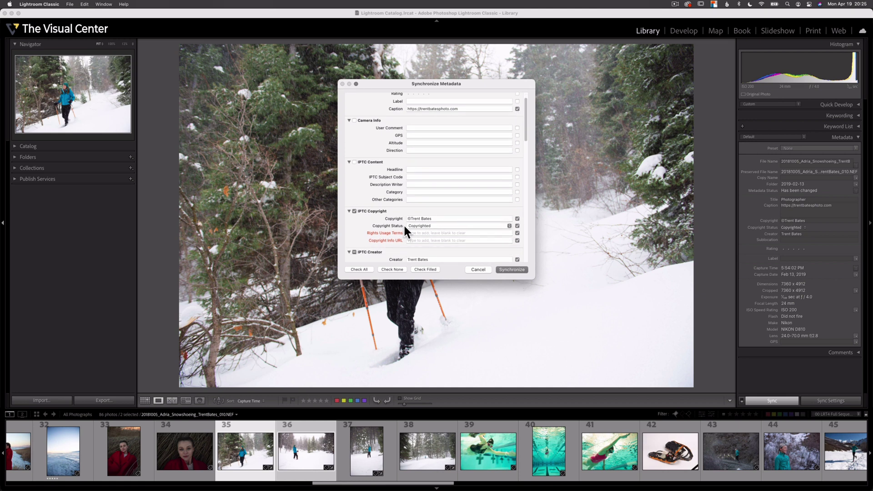
pyautogui.scroll(-3, 457, 234)
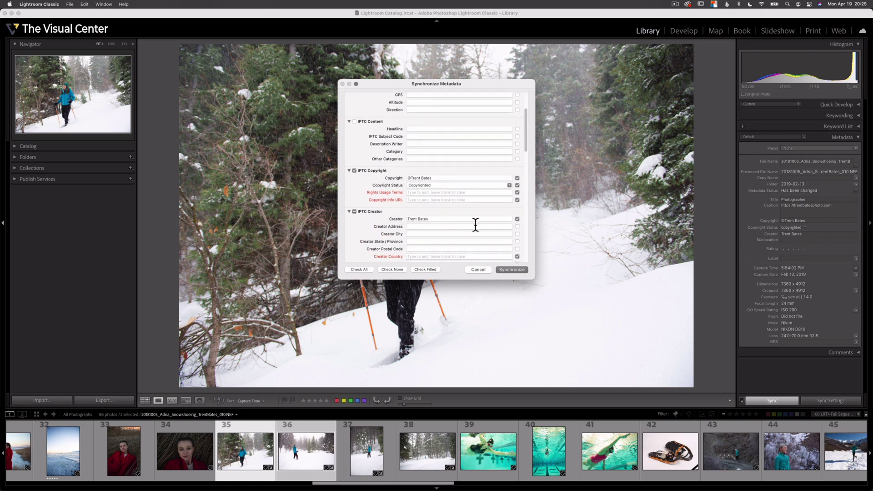
pyautogui.scroll(-1, 457, 226)
pyautogui.scroll(-5, 394, 213)
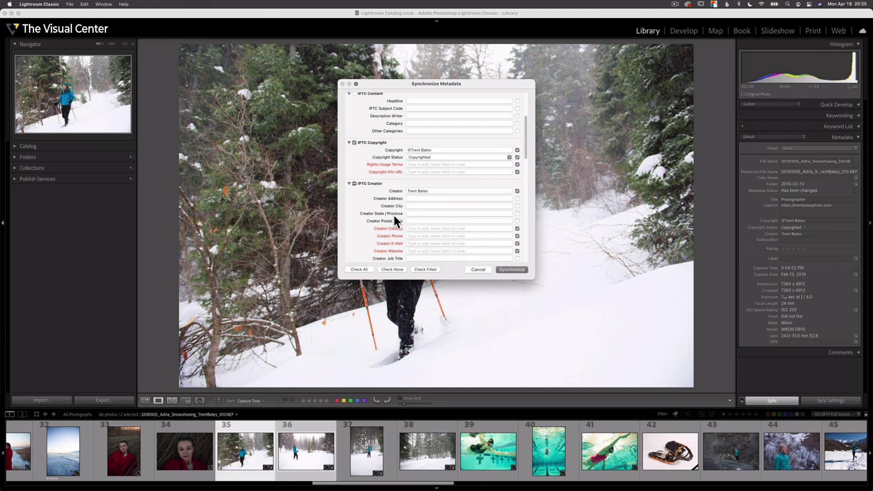
pyautogui.scroll(-7, 380, 214)
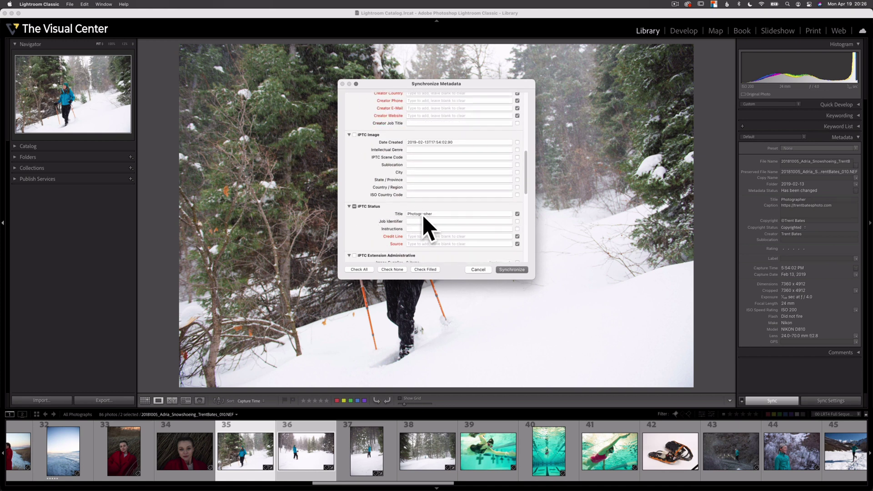
pyautogui.scroll(12, 503, 232)
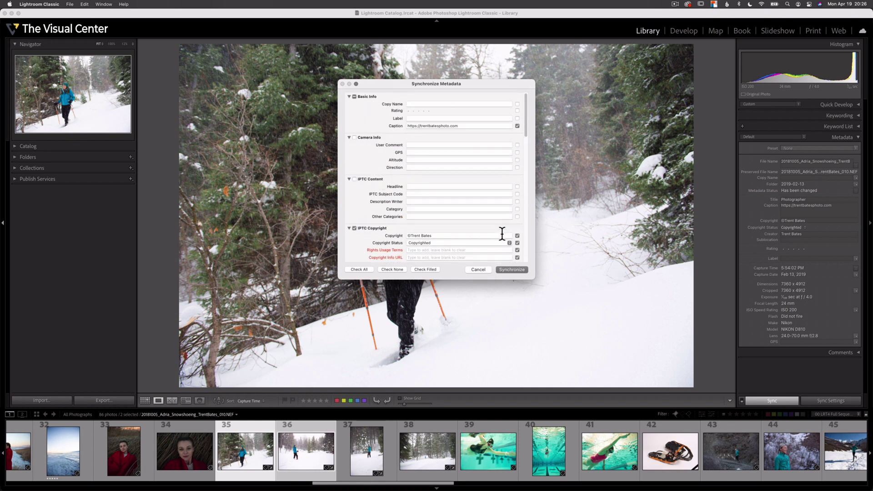
pyautogui.click(509, 269)
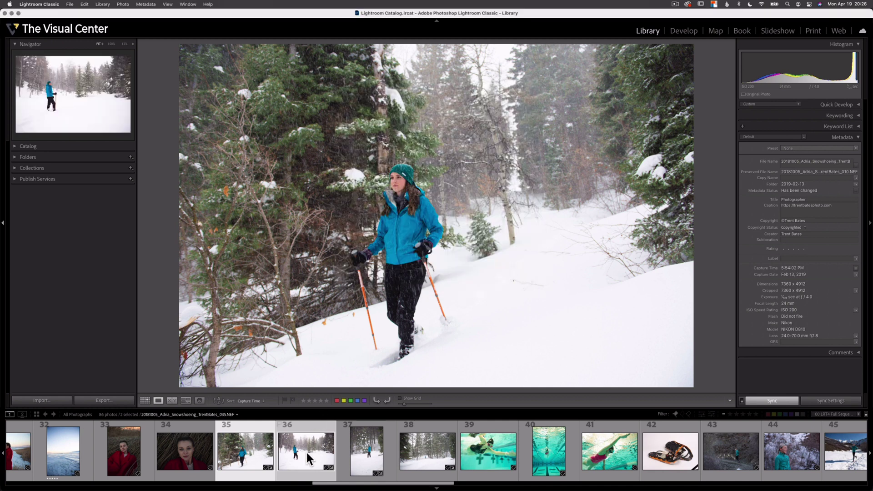
# Step: View photo 36 to confirm its Copyrighted status, creator and website caption, then open the Preset list
pyautogui.click(312, 455)
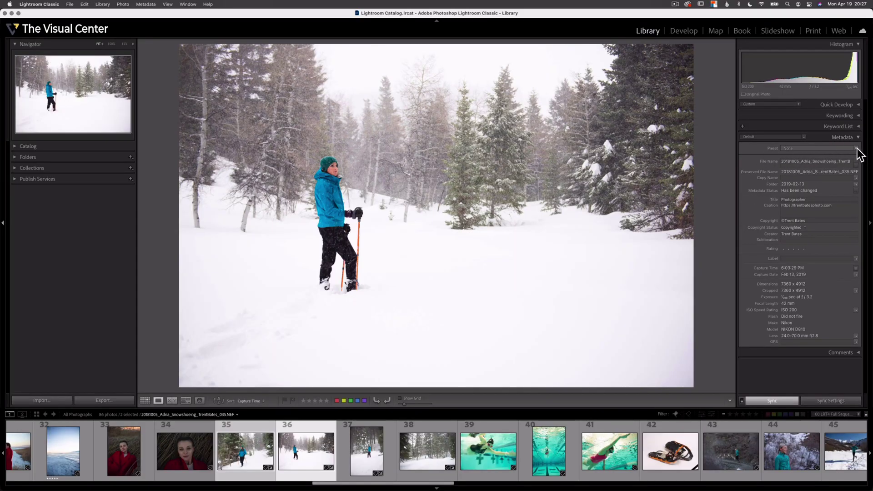
pyautogui.click(856, 149)
# Step: In the preset editor, paste the photographer's website into Copyright Info URL and Creator Website, plus the rights usage terms
pyautogui.click(809, 170)
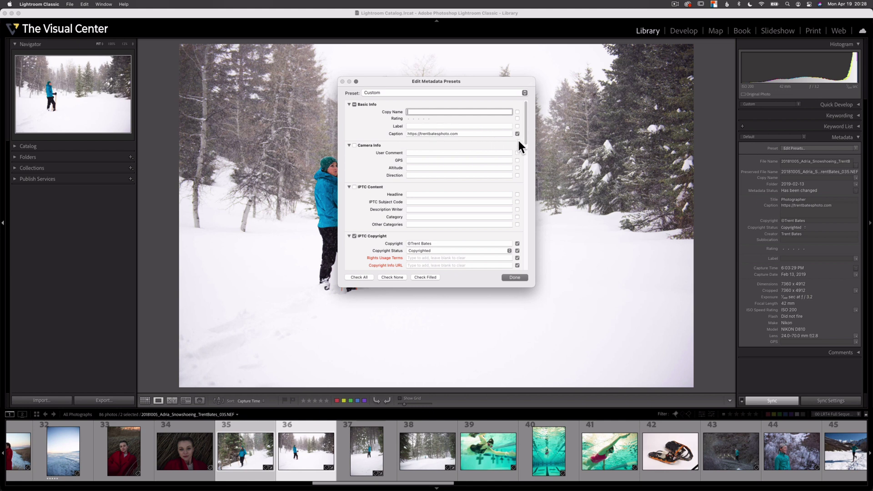
pyautogui.scroll(-5, 518, 138)
pyautogui.scroll(-1, 517, 140)
pyautogui.scroll(2, 516, 150)
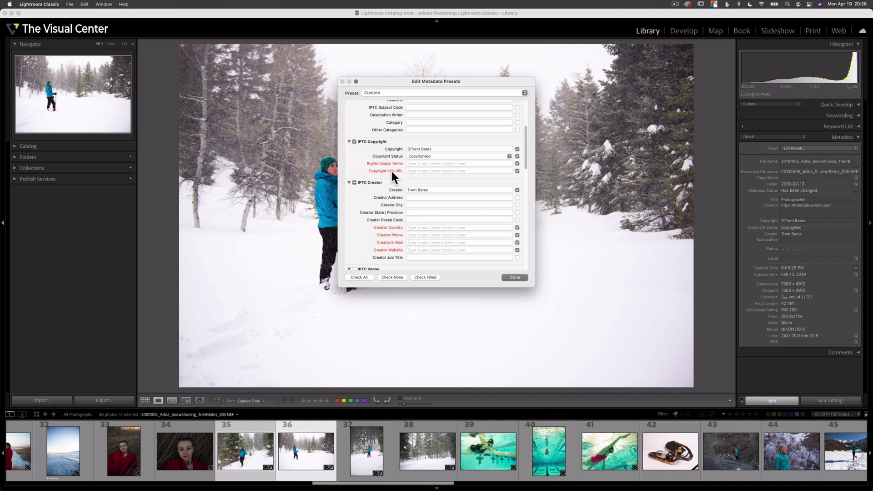
pyautogui.click(411, 171)
pyautogui.write('https://trentbatesphoto.com')
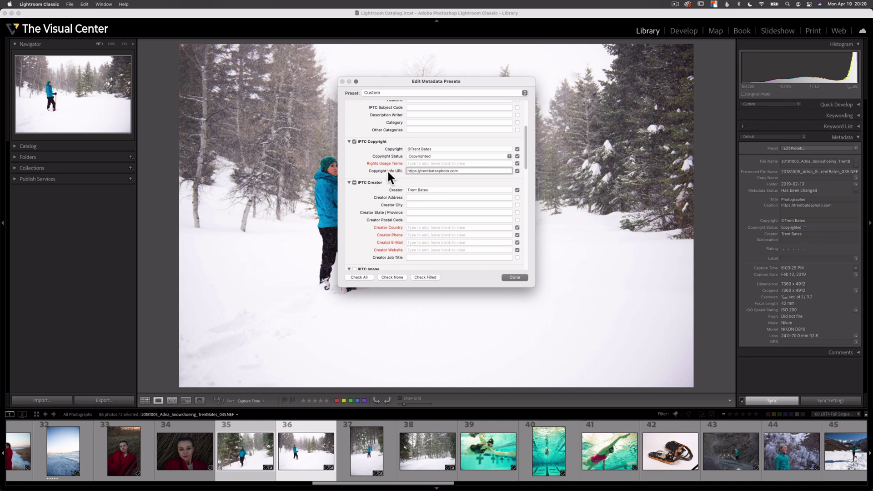
pyautogui.click(411, 250)
pyautogui.write('https://trentbatesphoto.com')
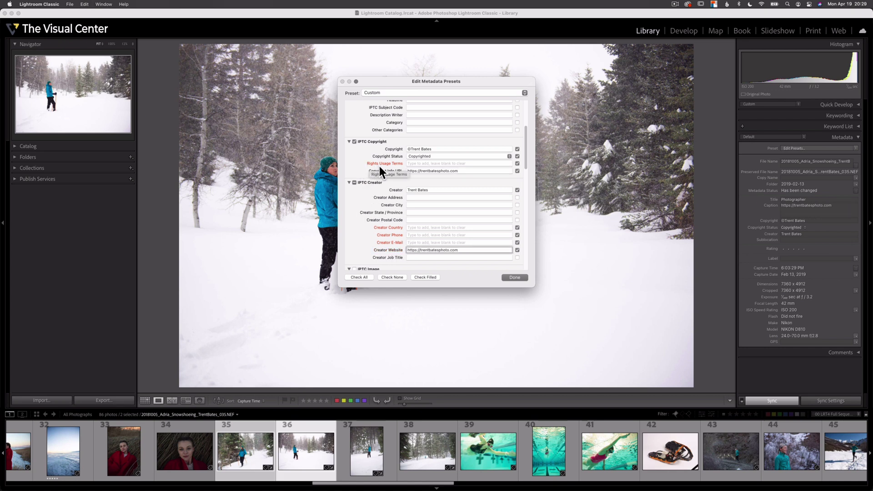
pyautogui.click(402, 163)
pyautogui.write('All rights reserved. No reproduction without prior')
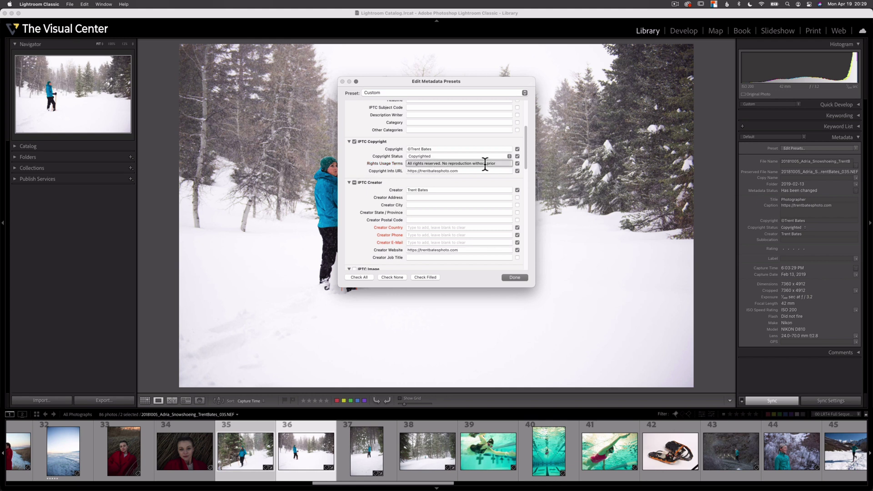
# Step: Append 'US' to the rights text, and enter the creator's phone, e-mail and job title Photographer
pyautogui.click(505, 163)
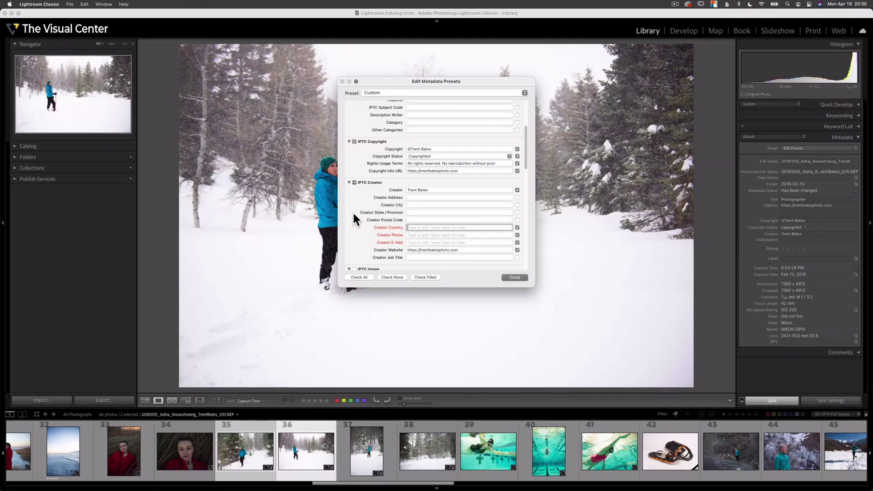
pyautogui.write('USA')
pyautogui.click(422, 234)
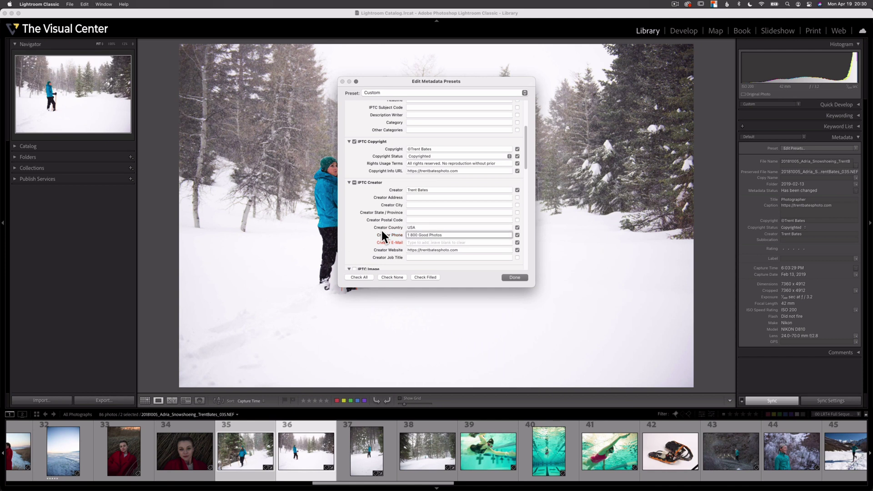
pyautogui.press('Return')
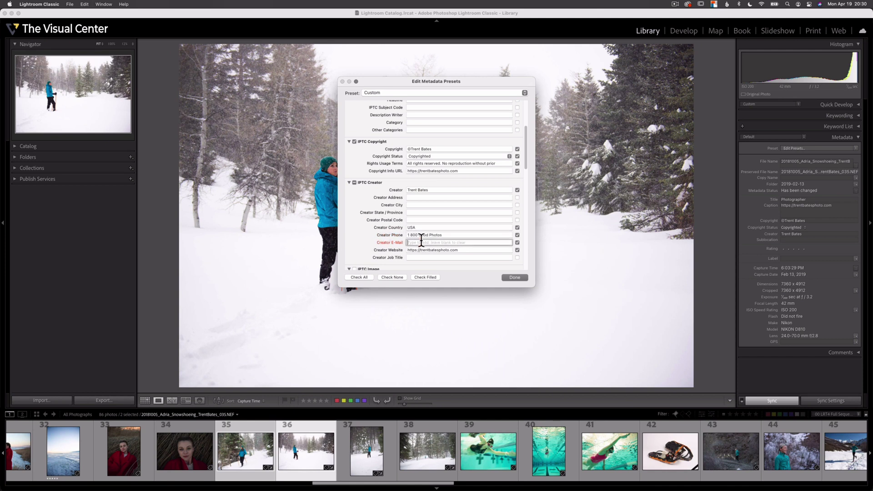
pyautogui.click(419, 258)
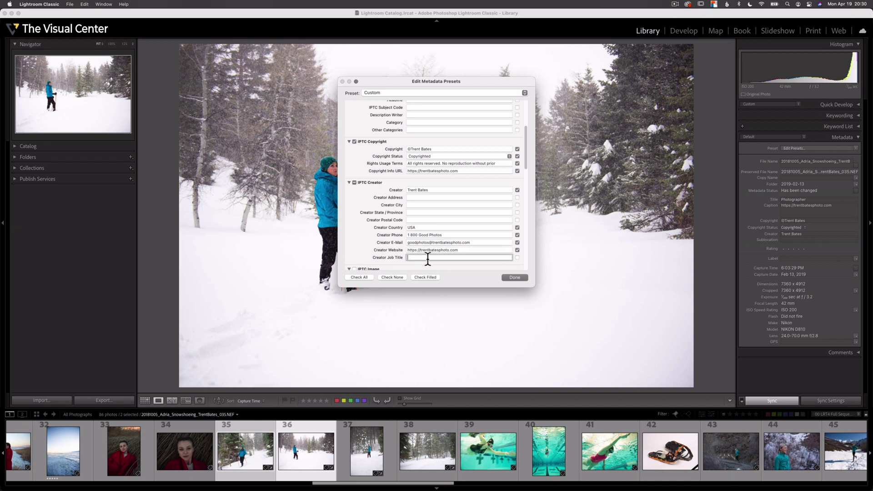
pyautogui.write('Photographer')
# Step: Save the edited metadata as a new preset named Trent_Copyright
pyautogui.click(513, 276)
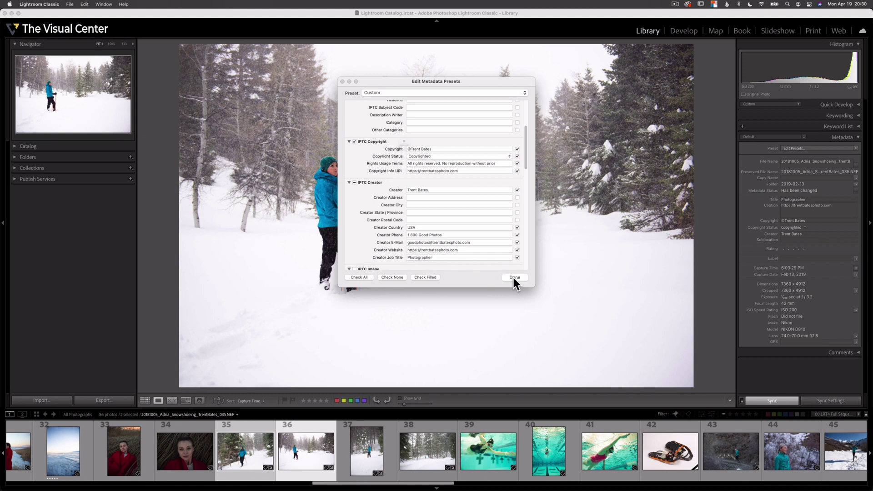
pyautogui.click(407, 150)
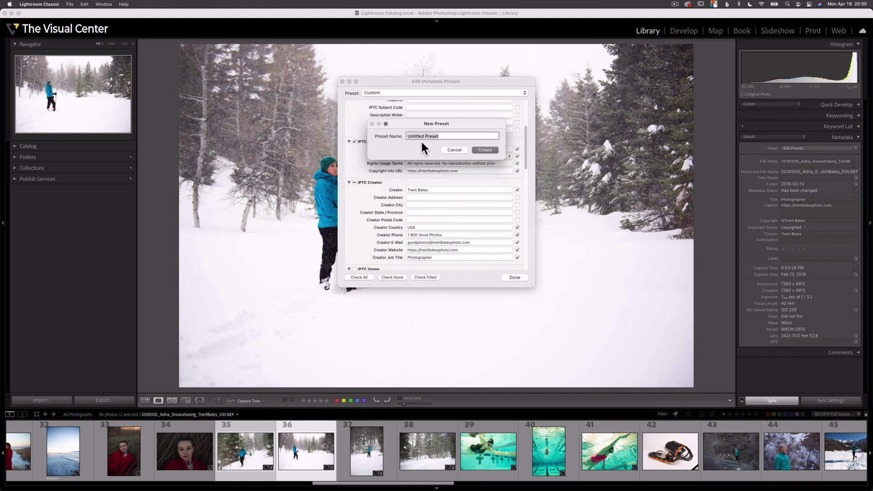
pyautogui.write('Trent_Copyright')
pyautogui.click(484, 150)
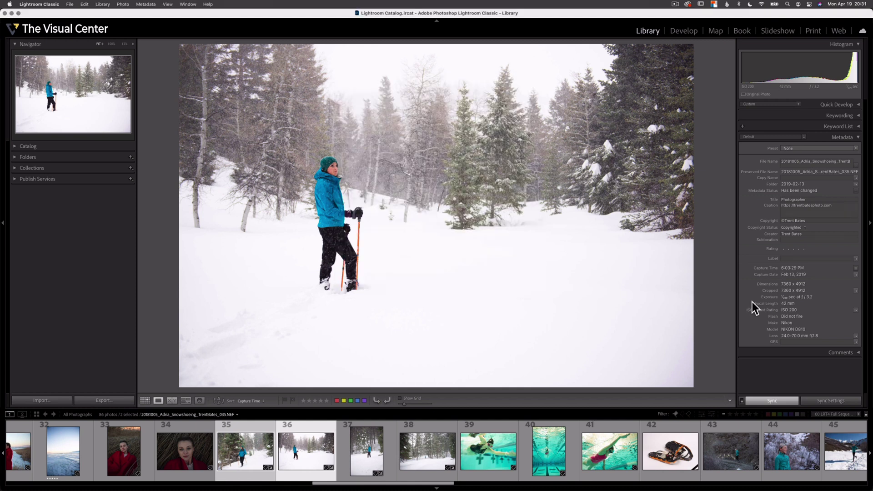
# Step: Apply the Trent_Copyright metadata preset to both selected photos 37 and 38
pyautogui.click(367, 450)
pyautogui.keyDown('shift'); pyautogui.click(427, 450); pyautogui.keyUp('shift')
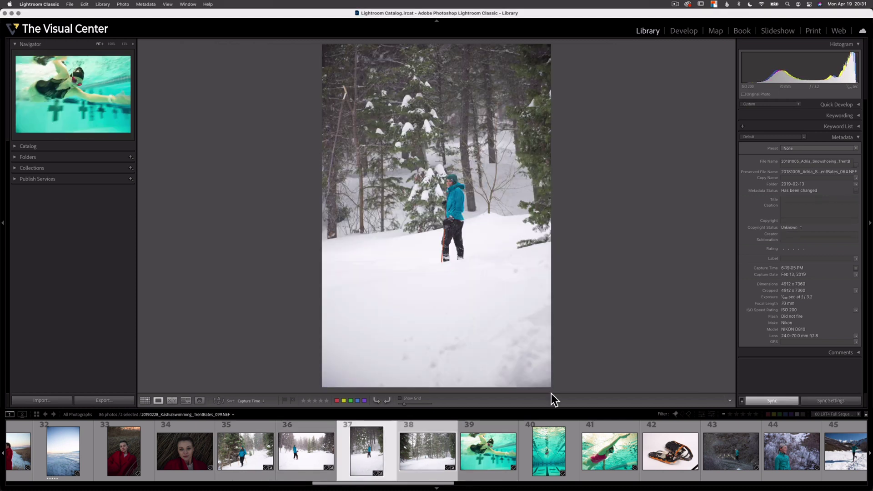
pyautogui.click(855, 148)
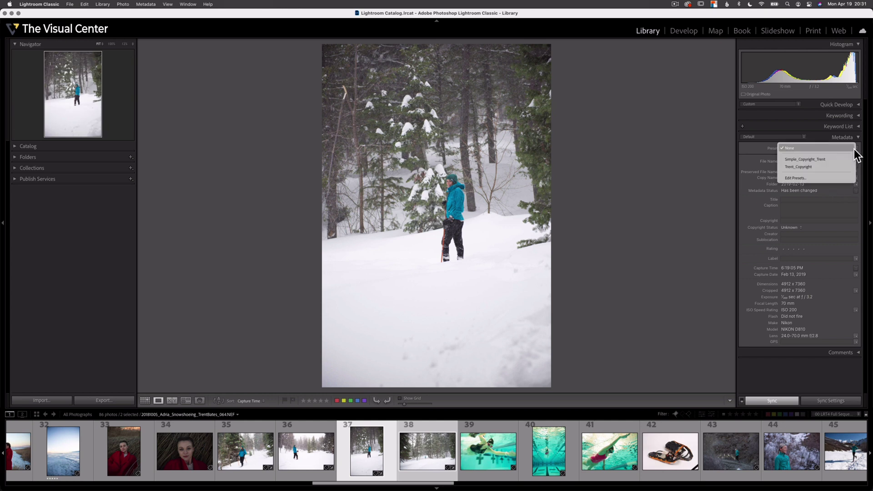
pyautogui.click(822, 167)
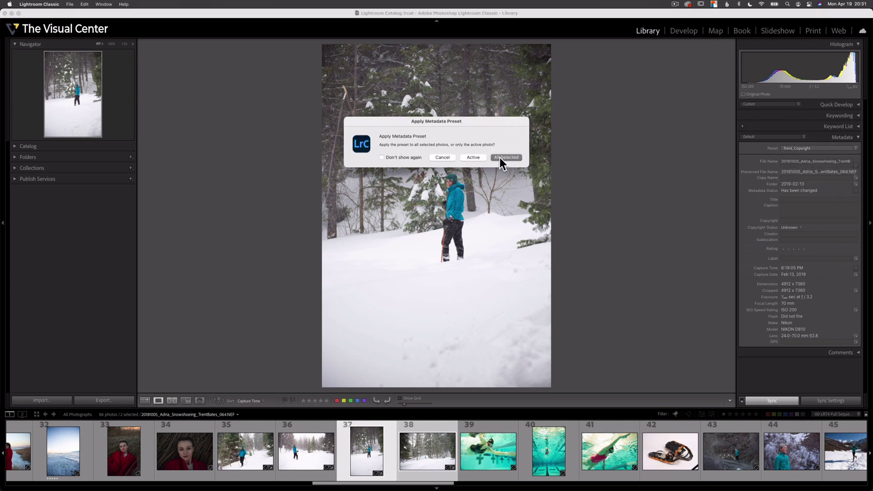
pyautogui.click(500, 157)
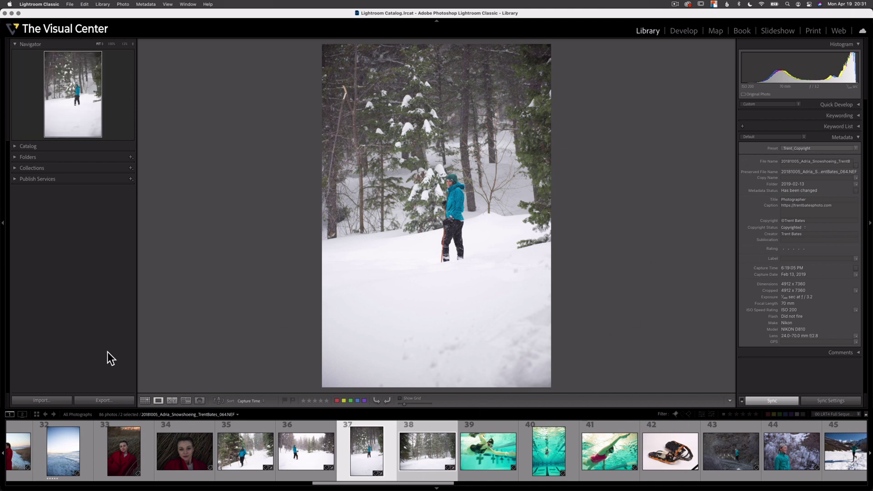
pyautogui.click(53, 402)
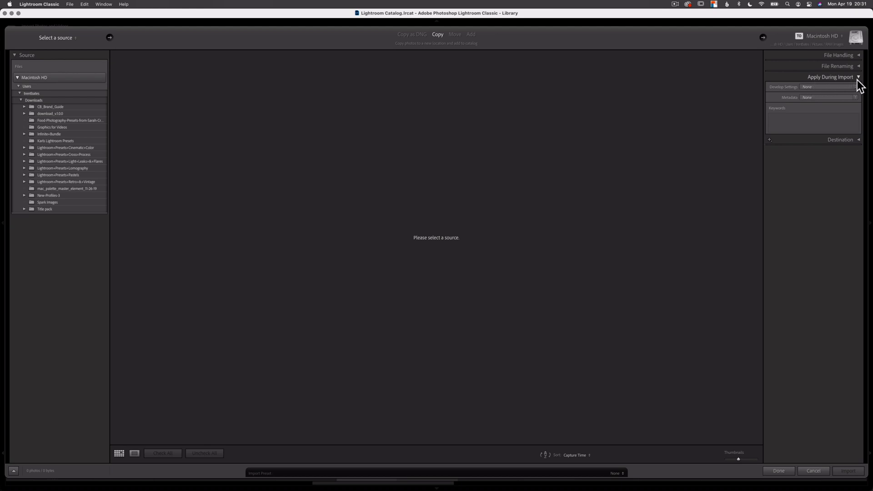
# Step: Set the import's Apply During Import metadata preset to Trent_Copyright
pyautogui.click(857, 98)
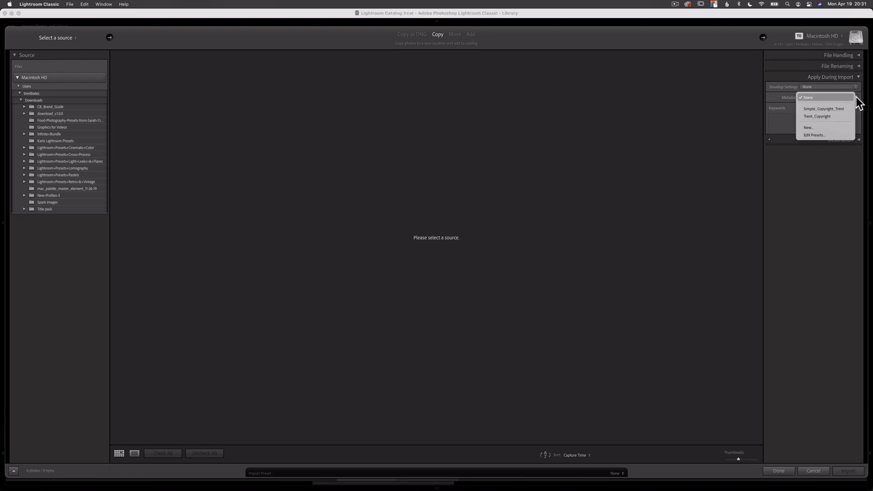
pyautogui.click(838, 118)
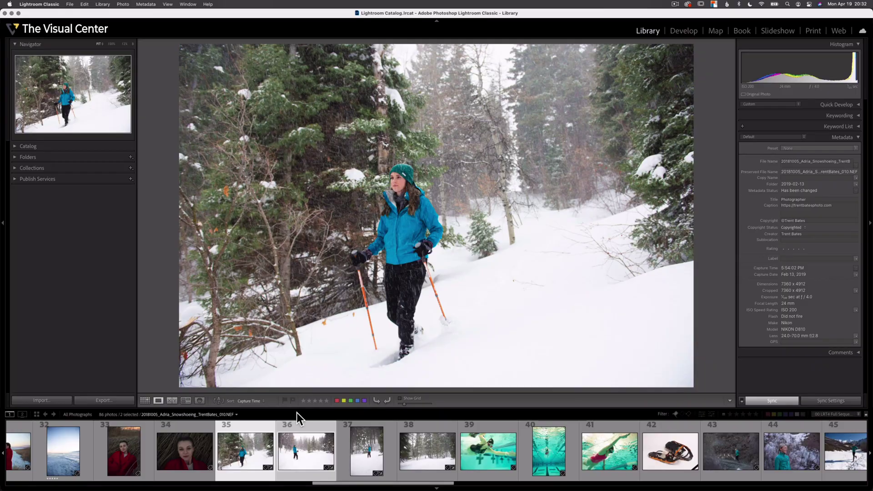
# Step: Export the two selected snowshoeing photos as JPEGs to the Desktop
pyautogui.rightClick(295, 455)
pyautogui.moveTo(318, 450)
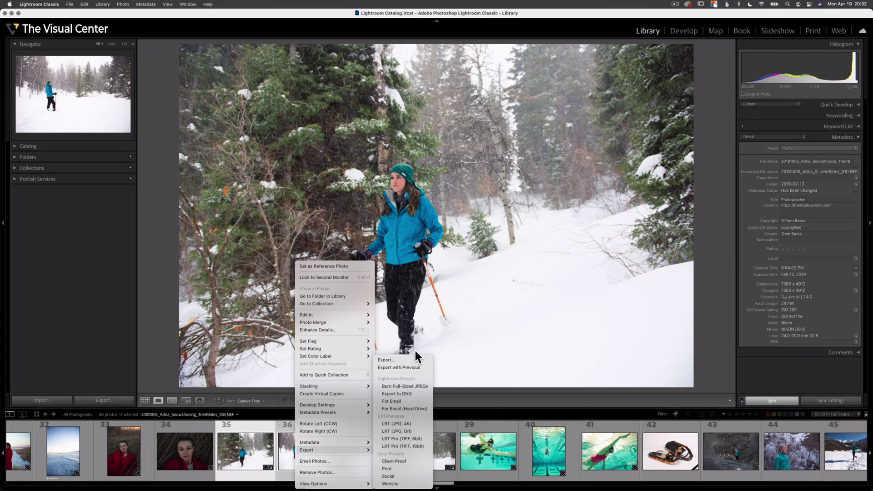
pyautogui.click(386, 360)
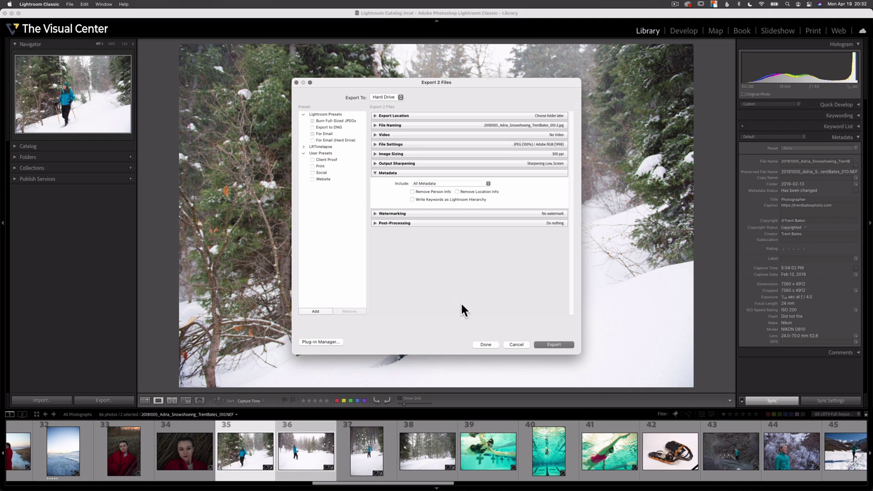
pyautogui.click(558, 344)
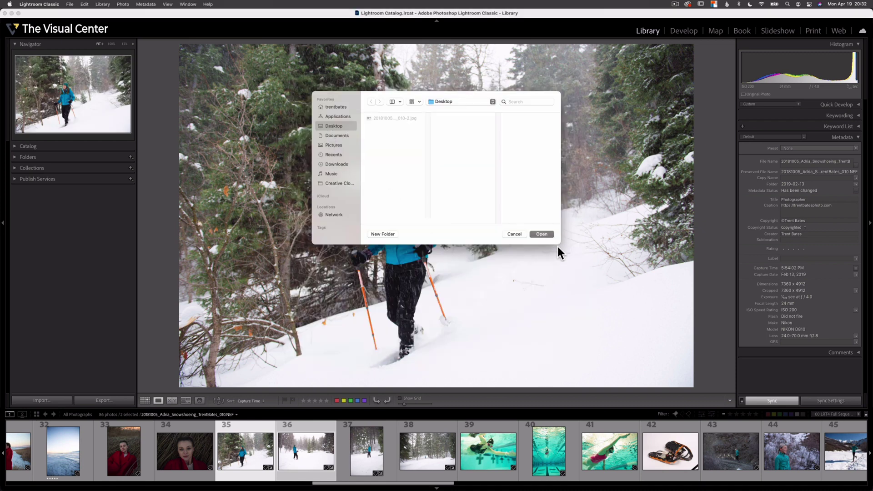
pyautogui.click(542, 234)
# Step: Switch to Photoshop and view the exported JPEG's File Info copyright details
pyautogui.press('super+Tab')
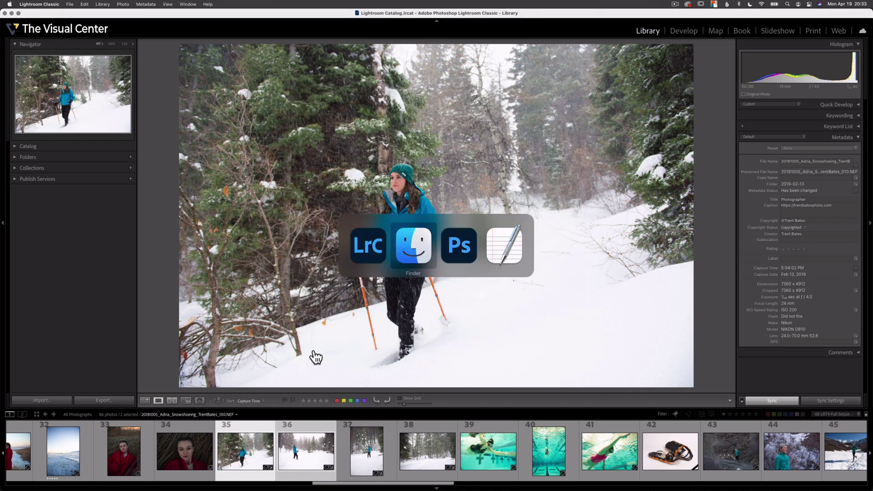
pyautogui.press('super+Tab')
pyautogui.press('super+Tab')
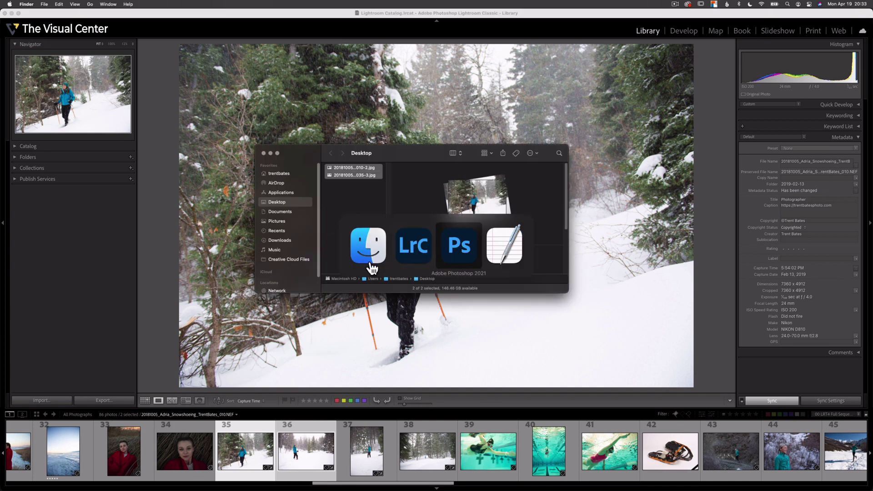
pyautogui.press('super+alt+shift+i')
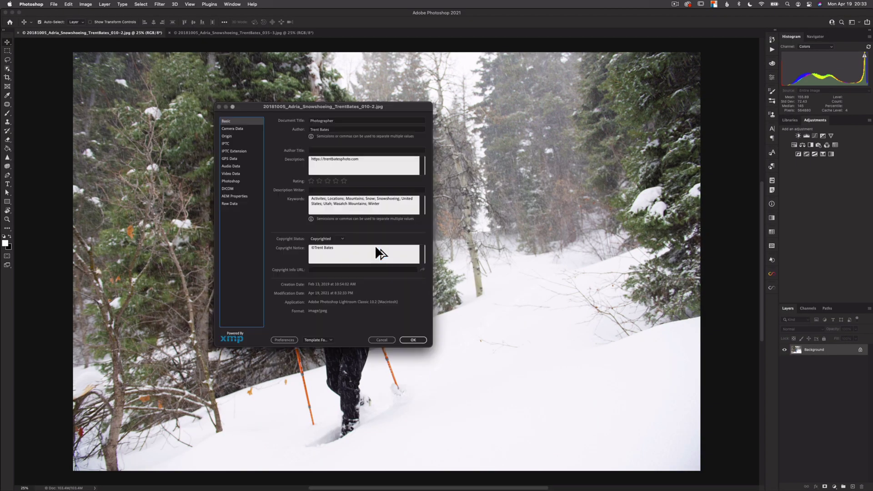